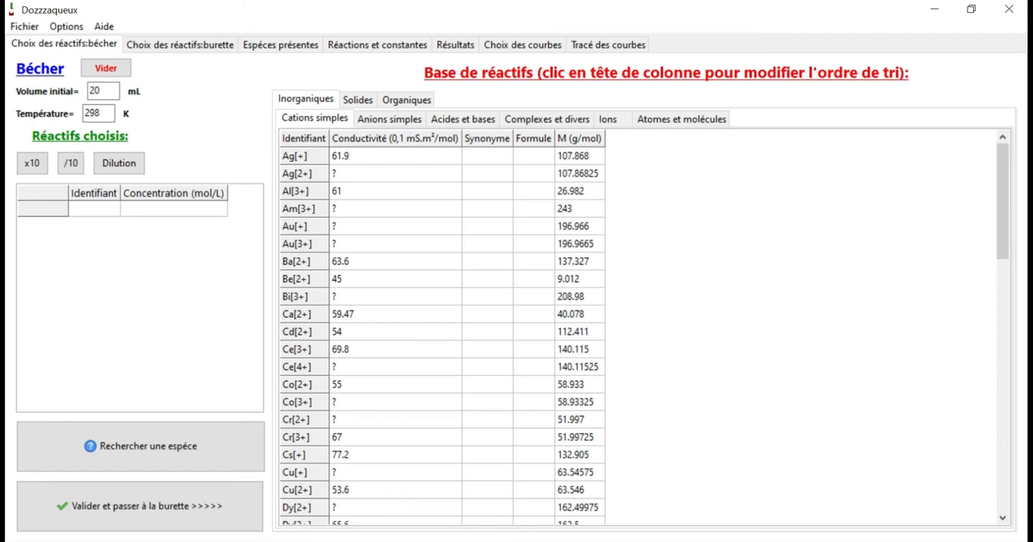
Search the database by identifier or synonym for "acide acétique" and add Acide éthanoïque(aq) to the beaker at 0.1 mol/L
left_click(106, 212)
left_click(156, 457)
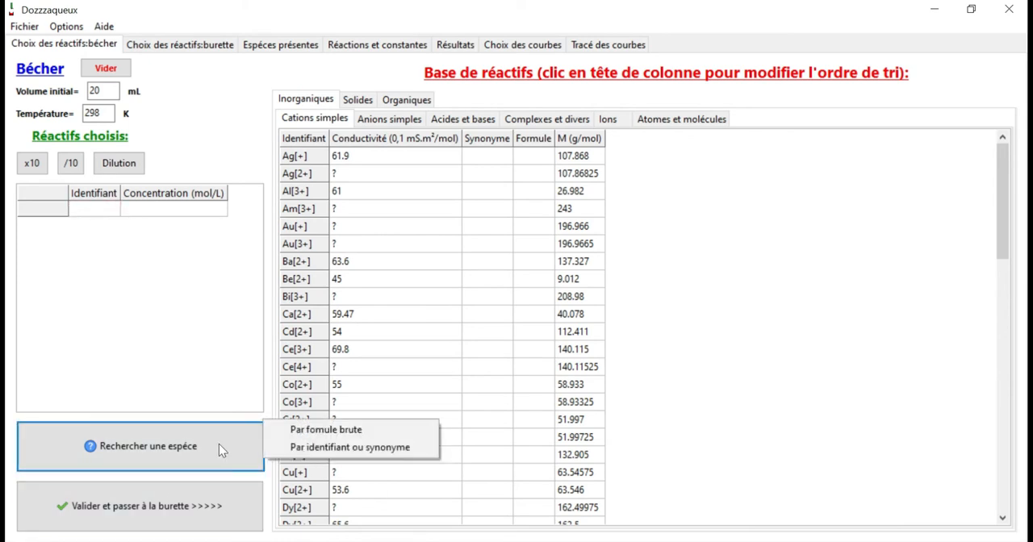
left_click(339, 448)
type("acide acétique")
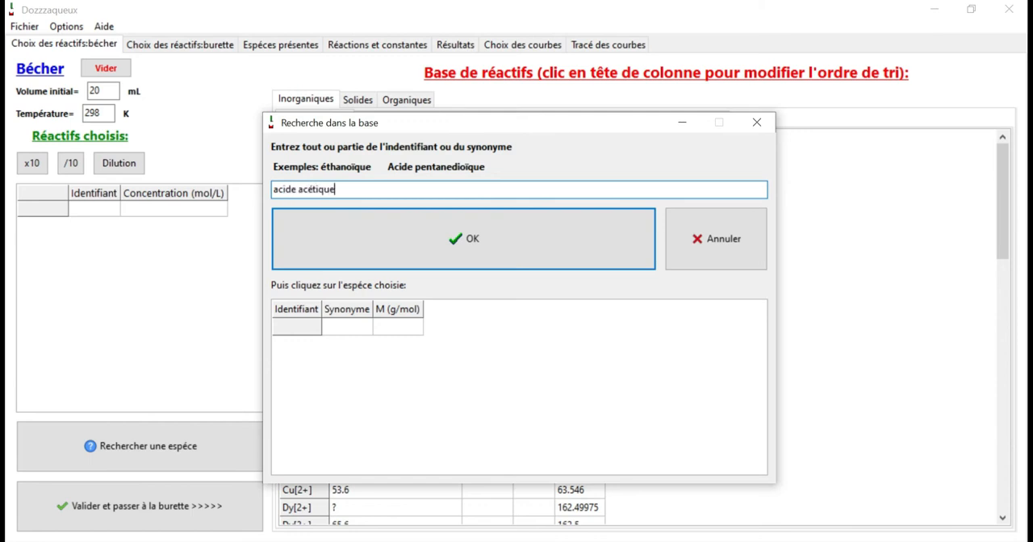
left_click(460, 239)
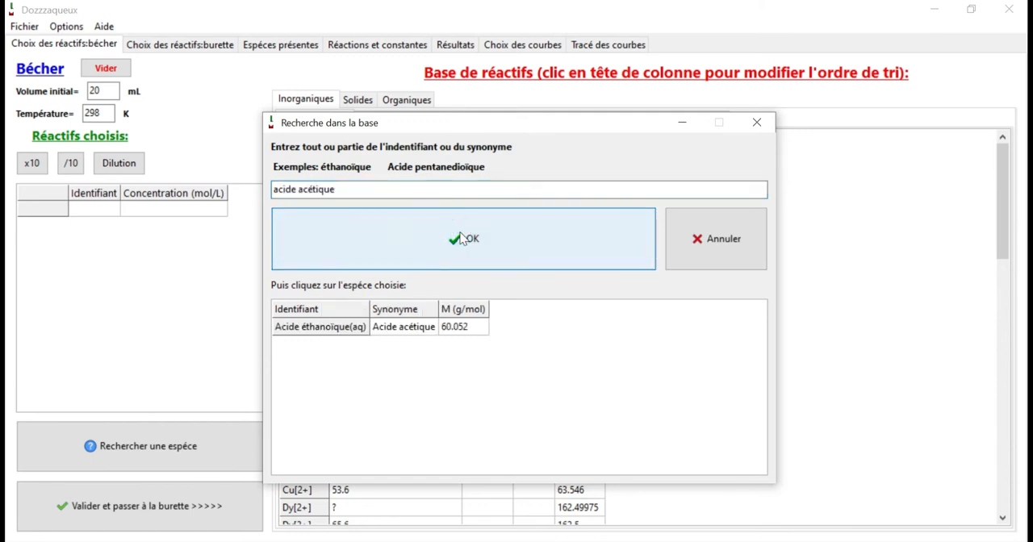
left_click(353, 327)
type("0.1")
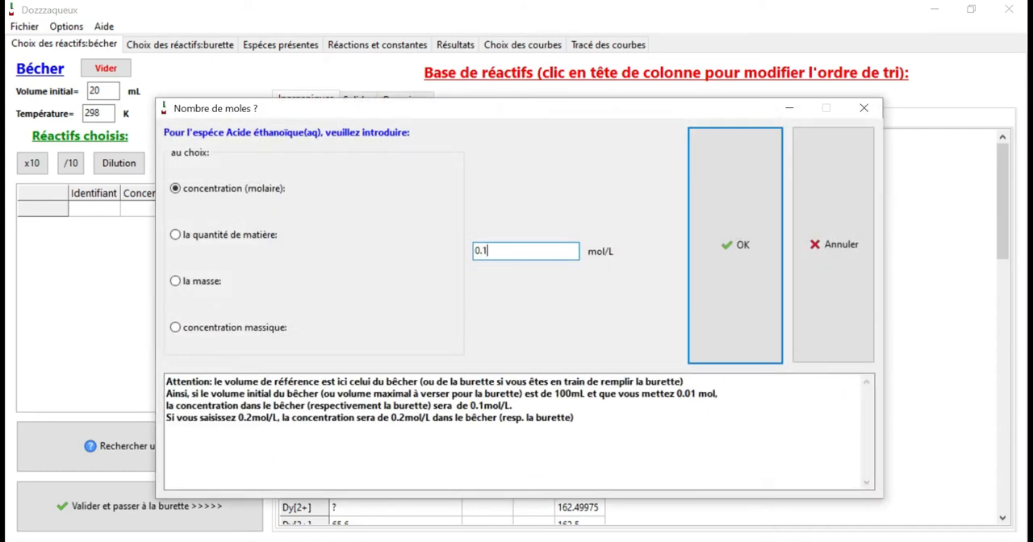
left_click(722, 255)
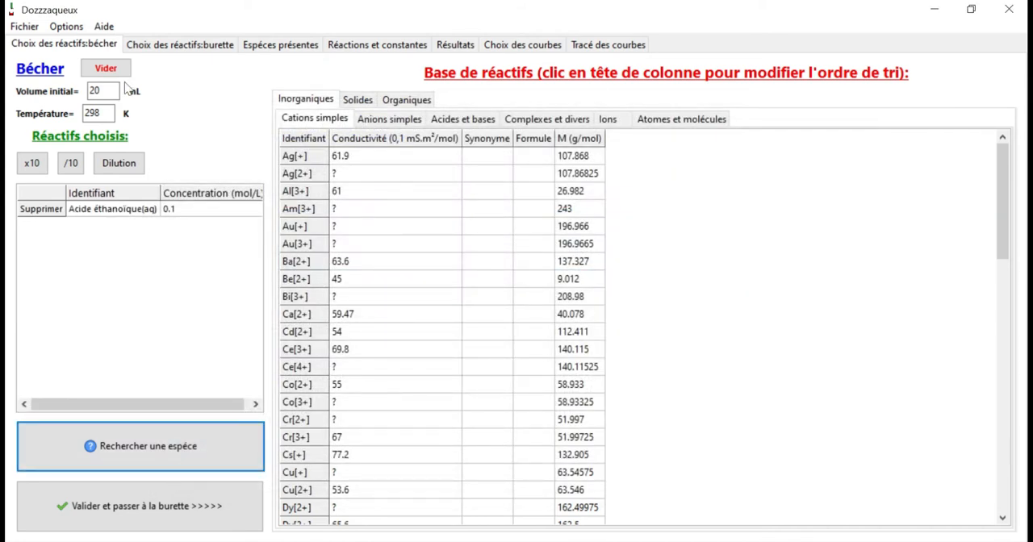
Validate the beaker with its 20 mL initial volume and set the burette's maximum volume to pour to 50 mL
left_click(117, 91)
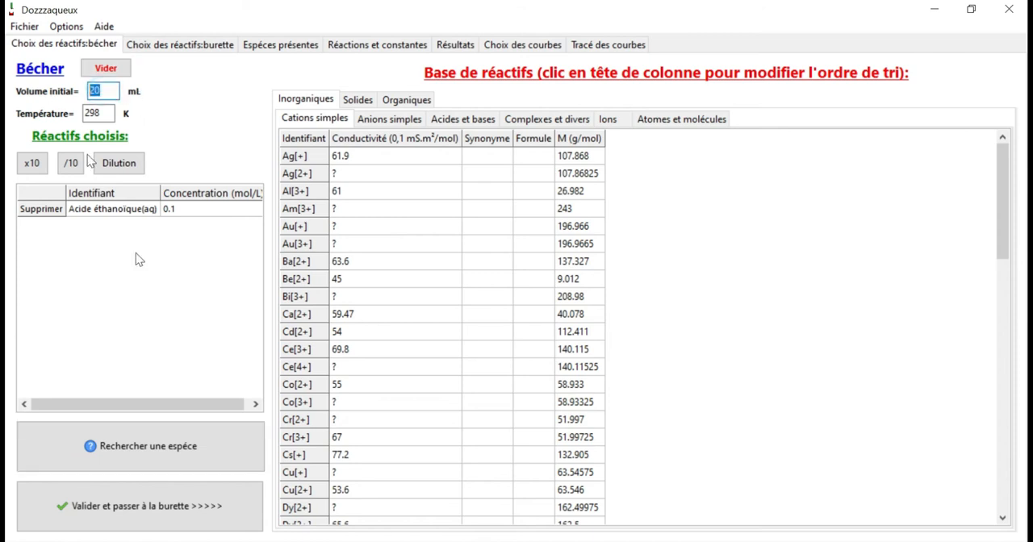
left_click(184, 505)
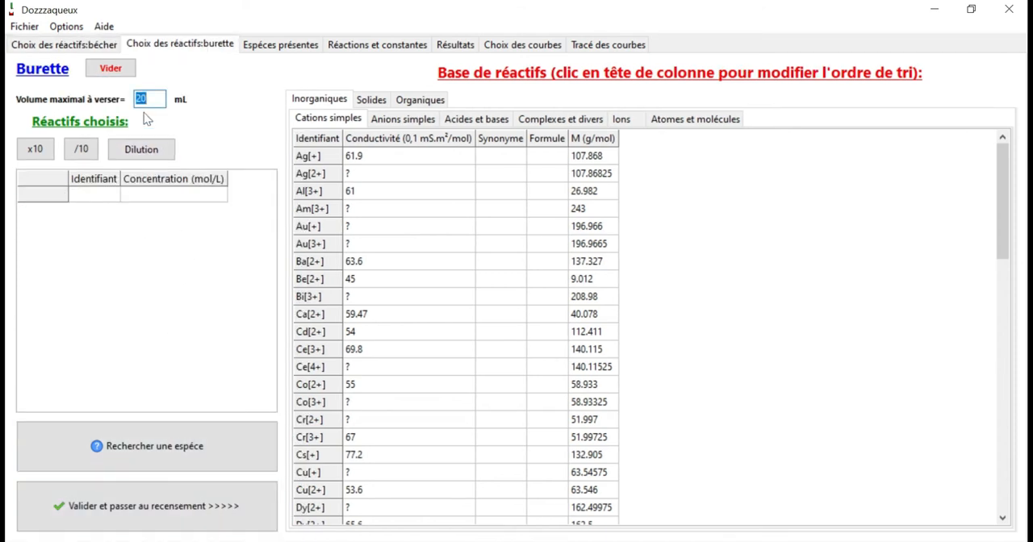
type("50")
Add OH[-] from the inorganic acids and bases to the burette with a molar concentration of 0.1 mol/L
left_click(66, 193)
left_click(401, 119)
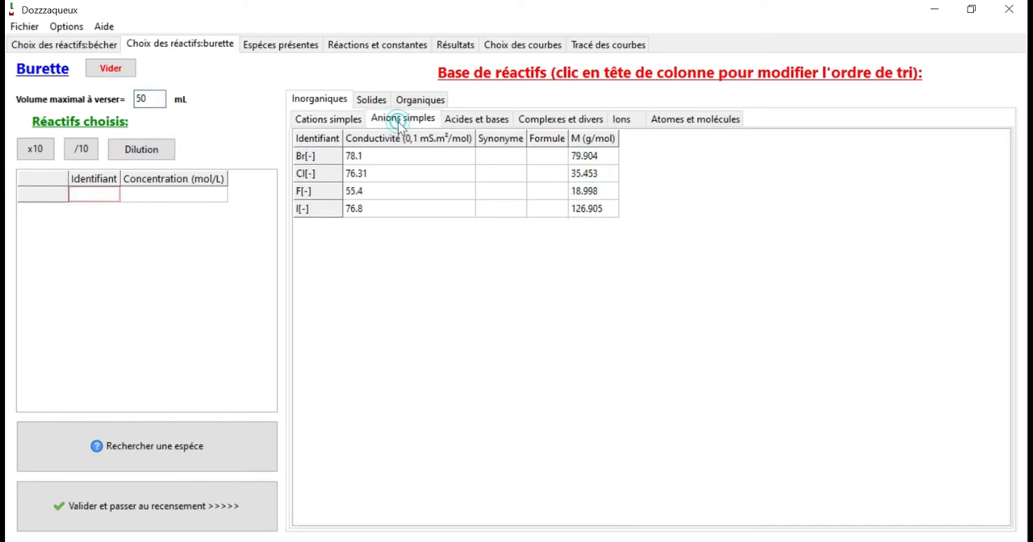
left_click(457, 120)
double_click(339, 178)
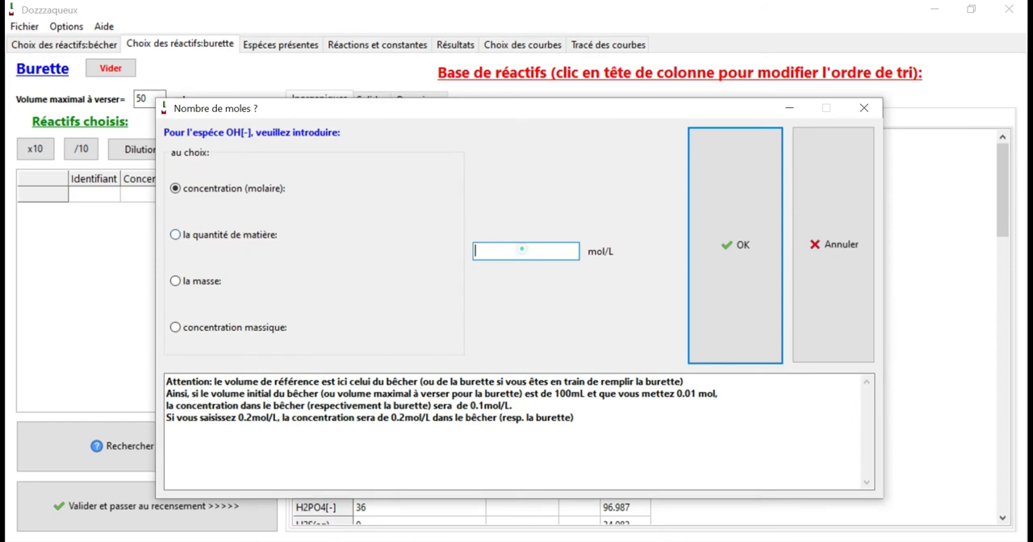
type("0.1")
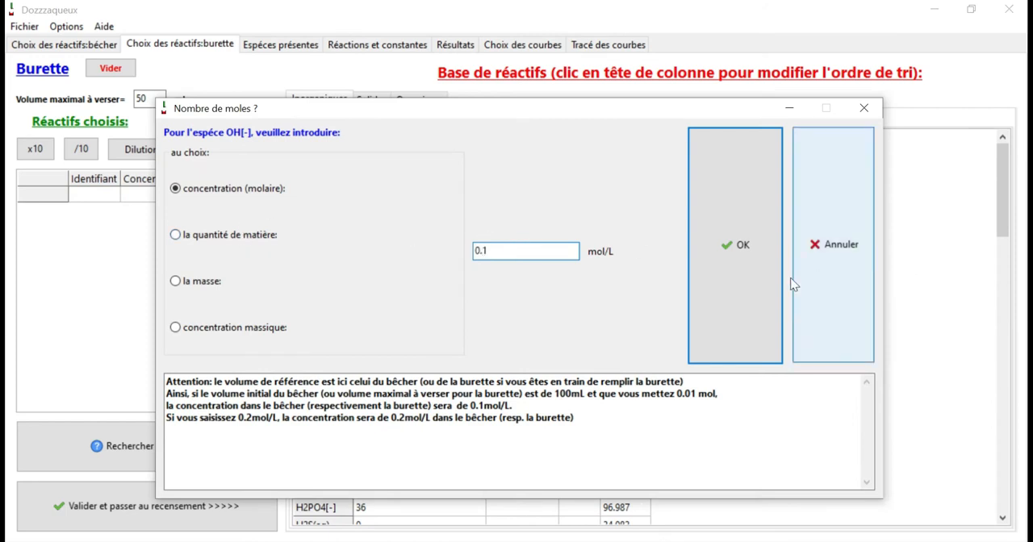
left_click(734, 277)
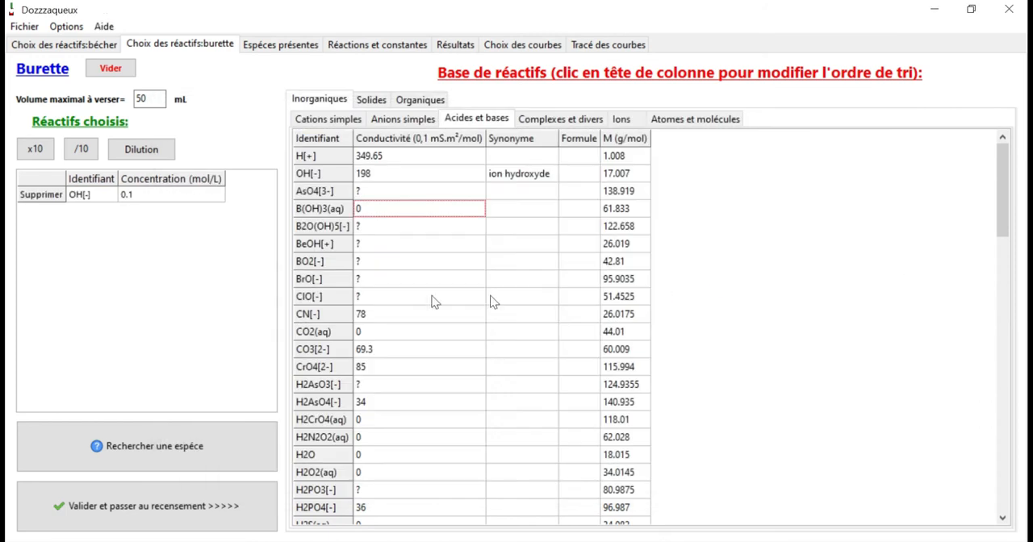
Validate the burette contents and neutralise the charge automatically by adding Na[+]
left_click(184, 518)
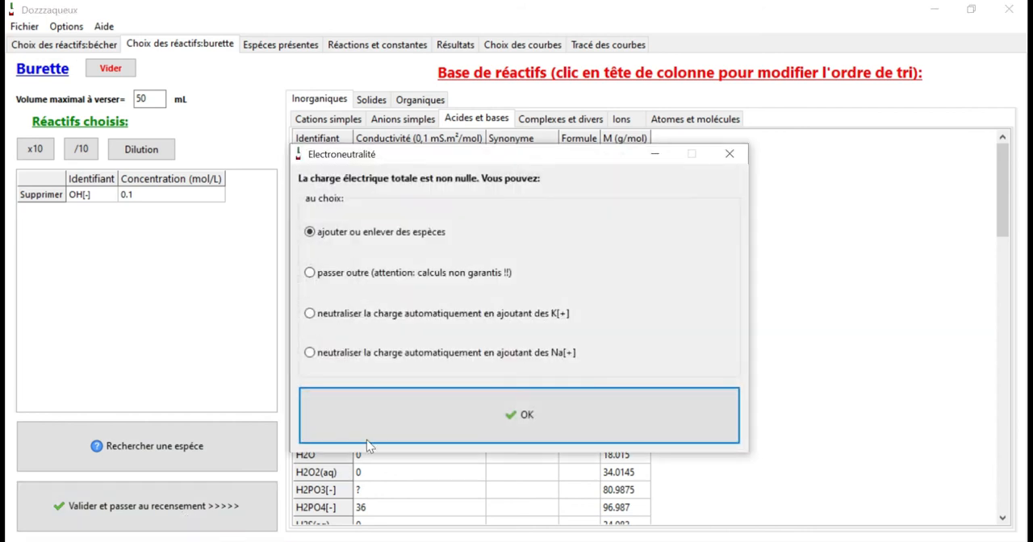
left_click(312, 354)
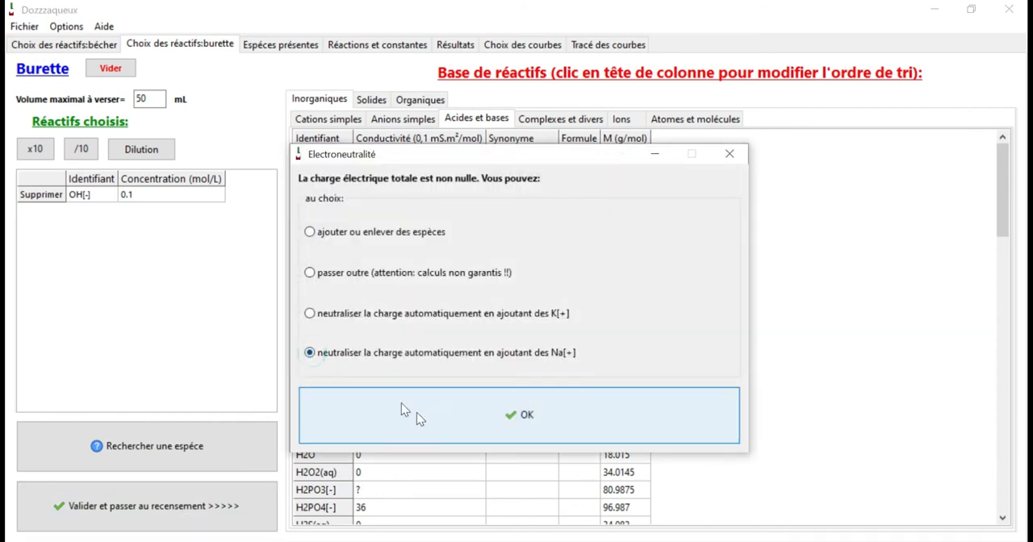
left_click(466, 424)
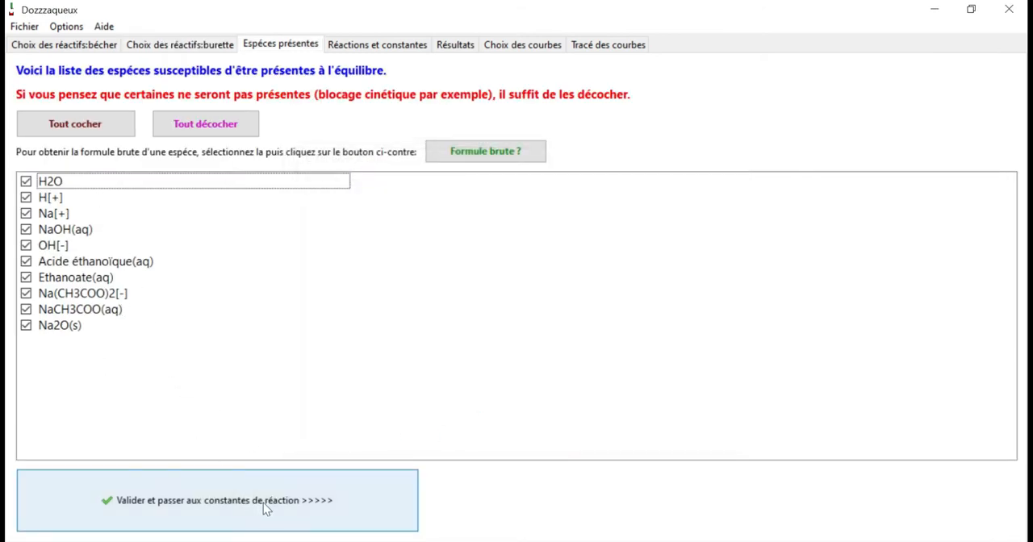
Accept all listed species and reaction constants, run the calculations, and proceed to the choice of curves
left_click(284, 506)
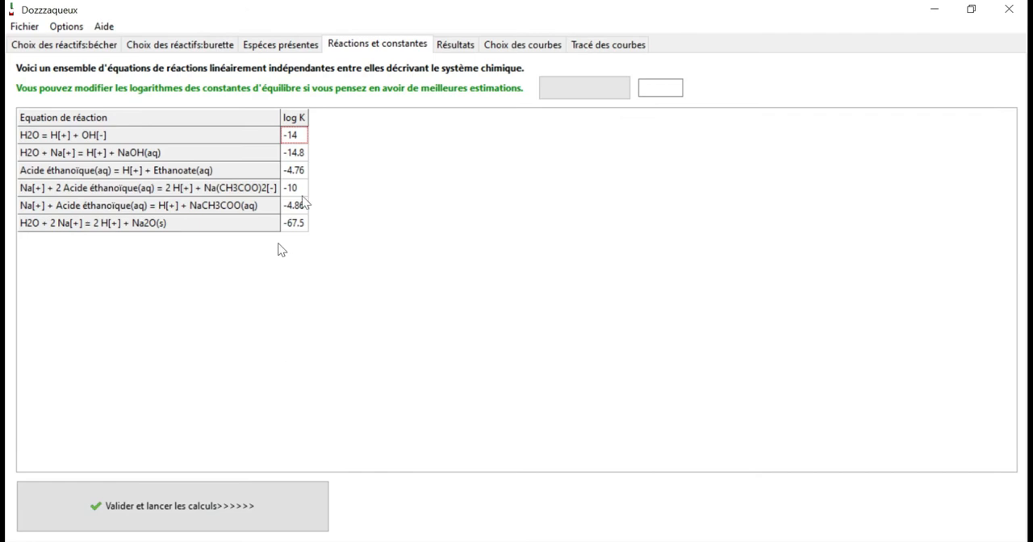
left_click(279, 503)
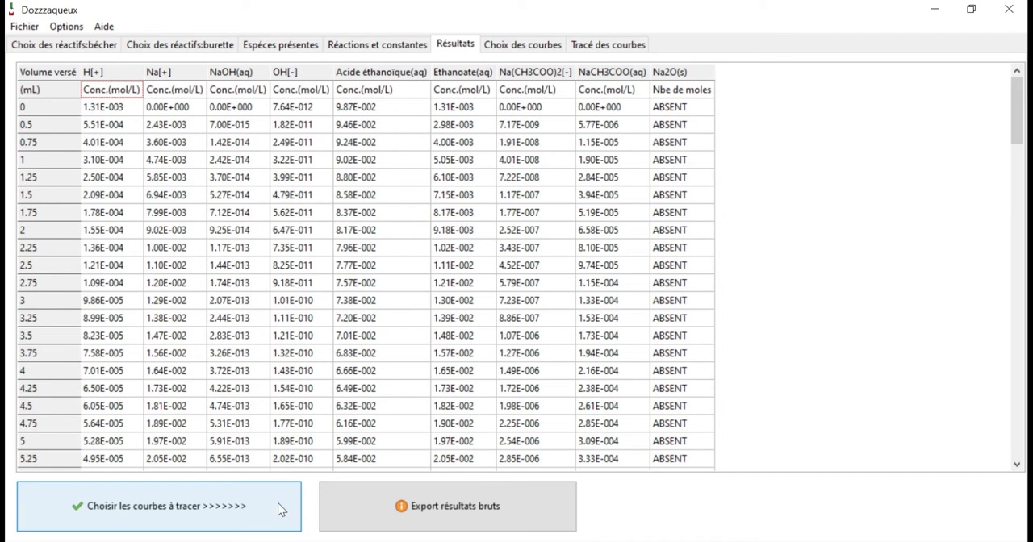
left_click(279, 503)
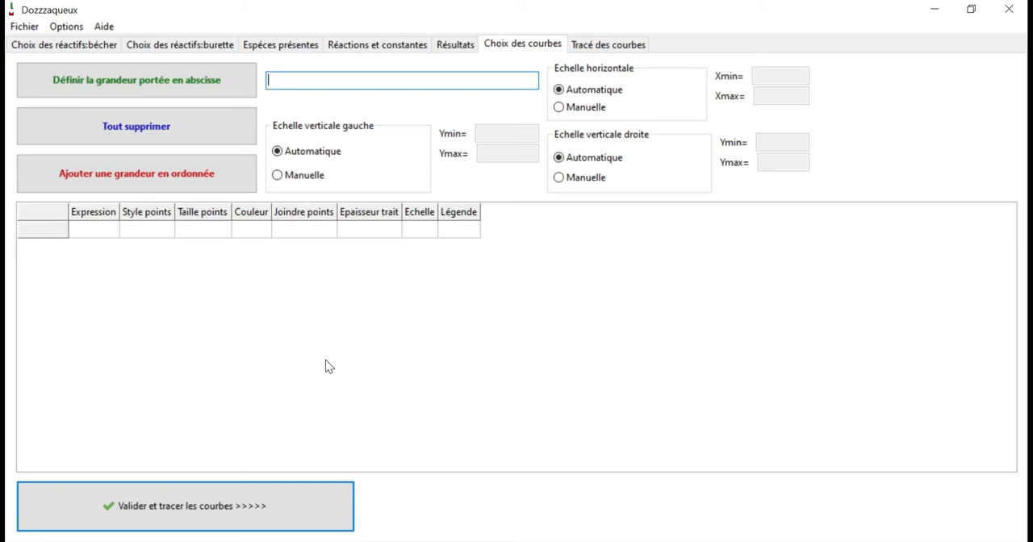
Define V as the abscissa quantity and add pH as an ordinate quantity
left_click(218, 82)
type("V")
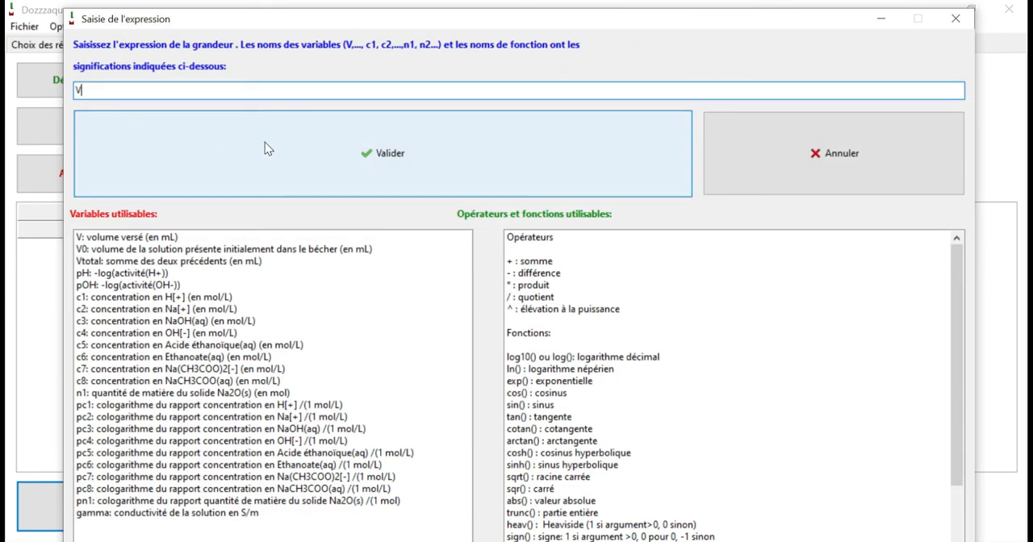
left_click(265, 142)
left_click(166, 173)
type("pH")
left_click(345, 188)
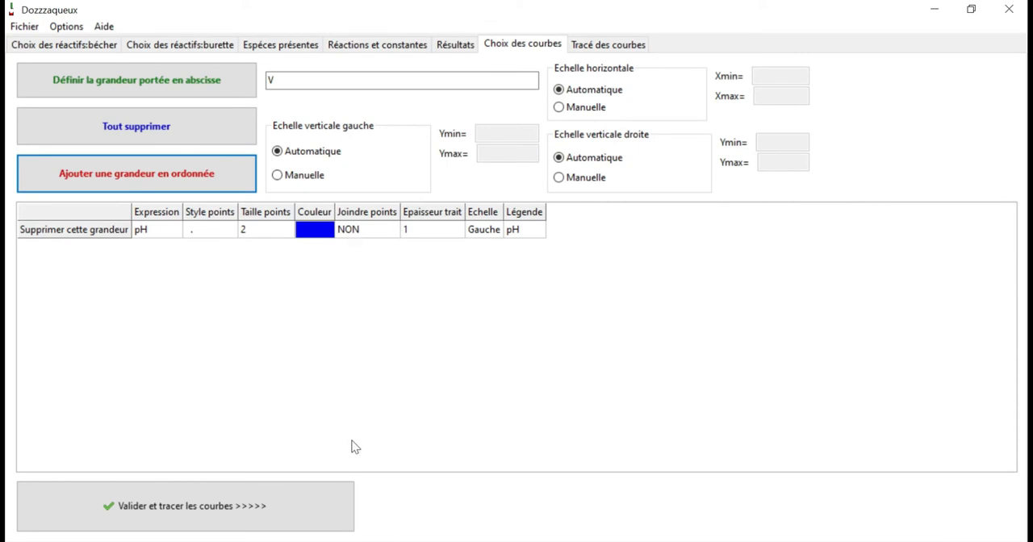
Plot the pH curve and hide the left-scale grid on the graph
left_click(317, 489)
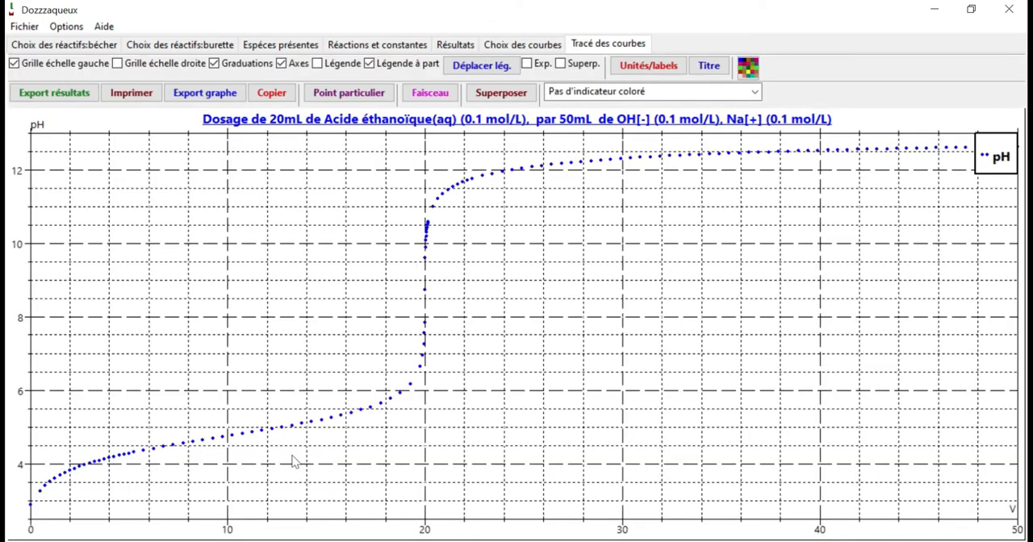
left_click(48, 65)
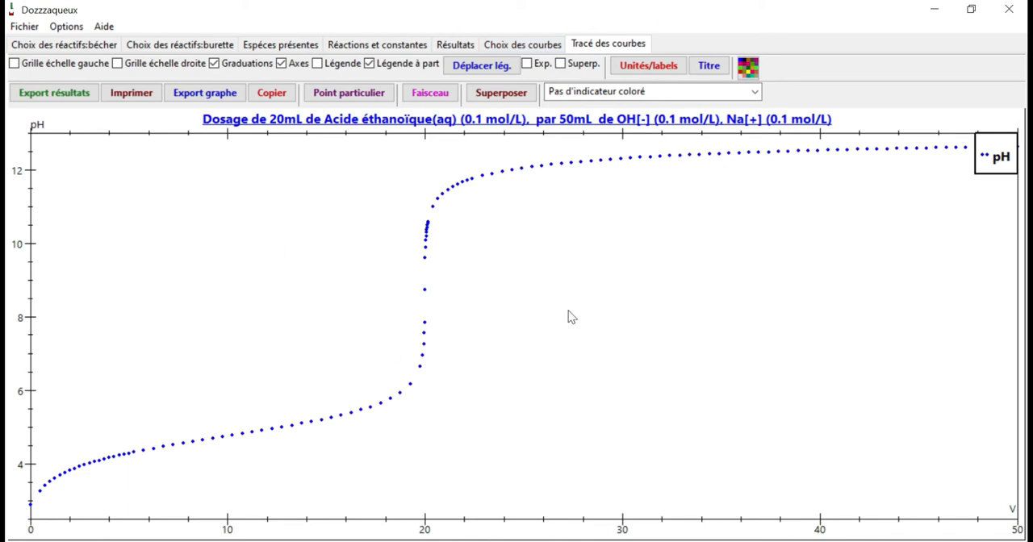
Add gamma as a second ordinate quantity, accepting 40 as the conductivity of Na(CH3COO)2[-], and plot both curves
left_click(534, 45)
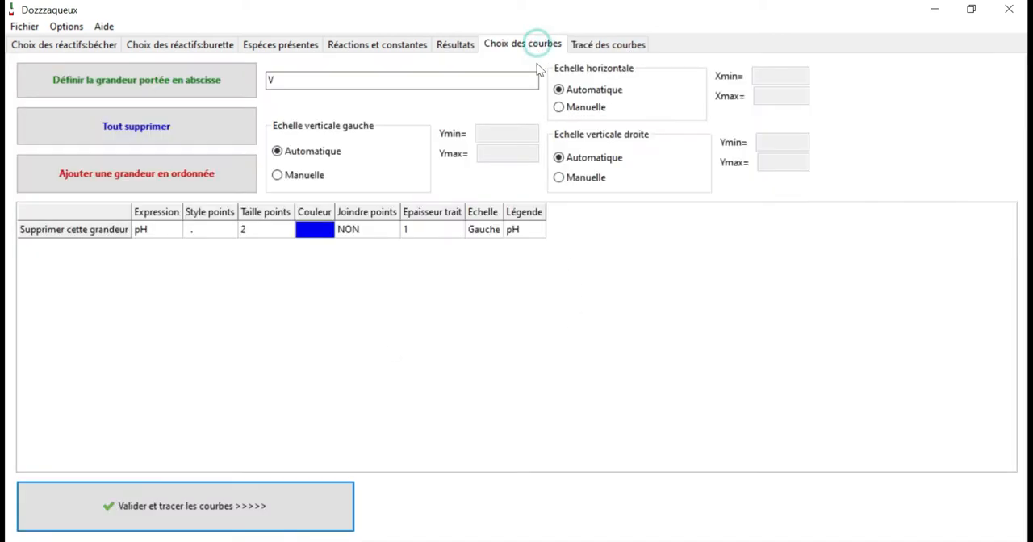
left_click(203, 90)
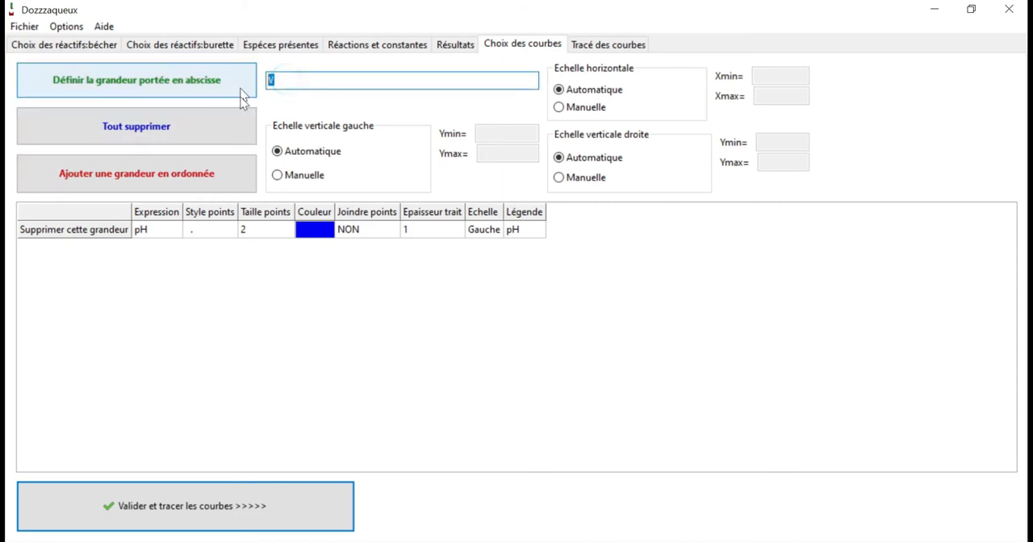
left_click(213, 177)
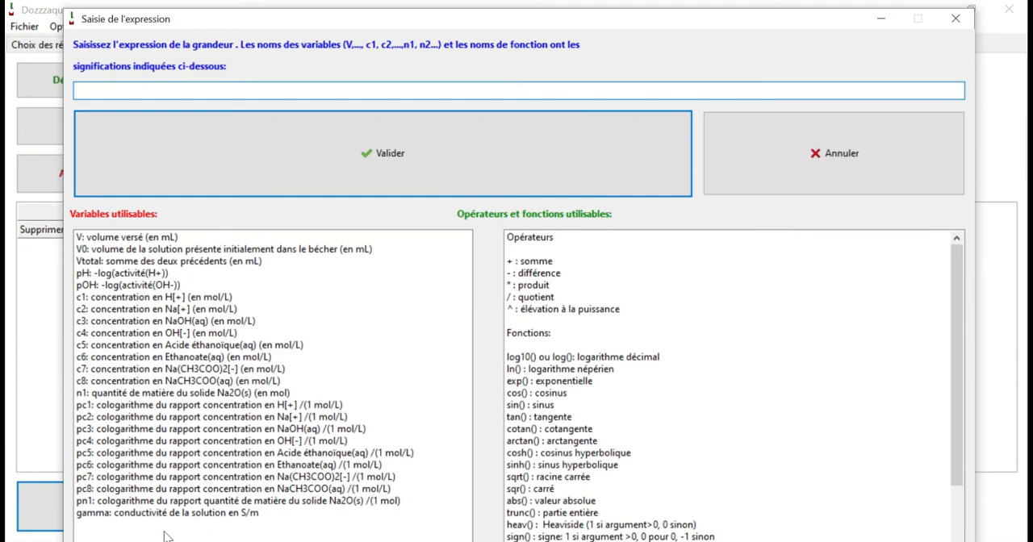
left_click(197, 518)
double_click(197, 518)
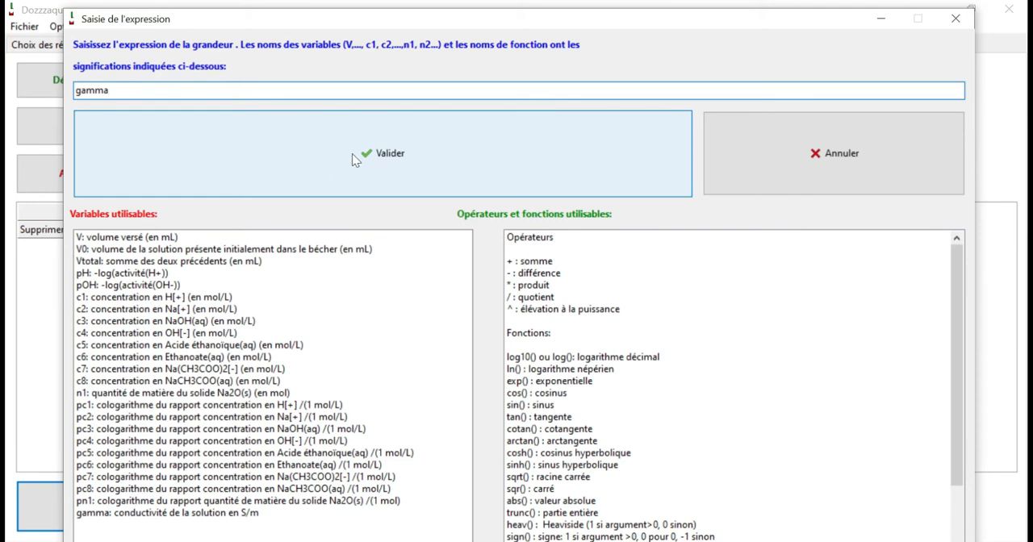
left_click(351, 154)
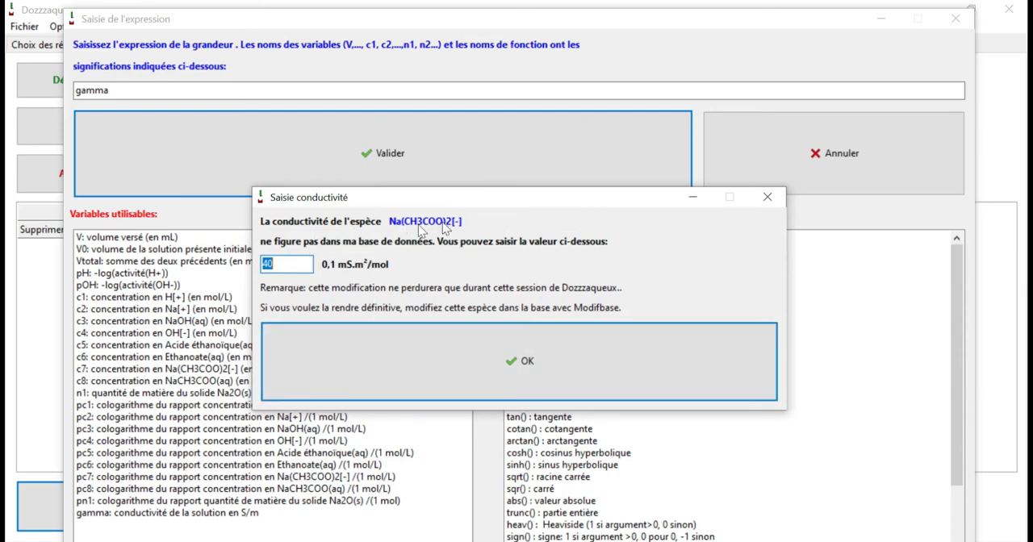
left_click(502, 348)
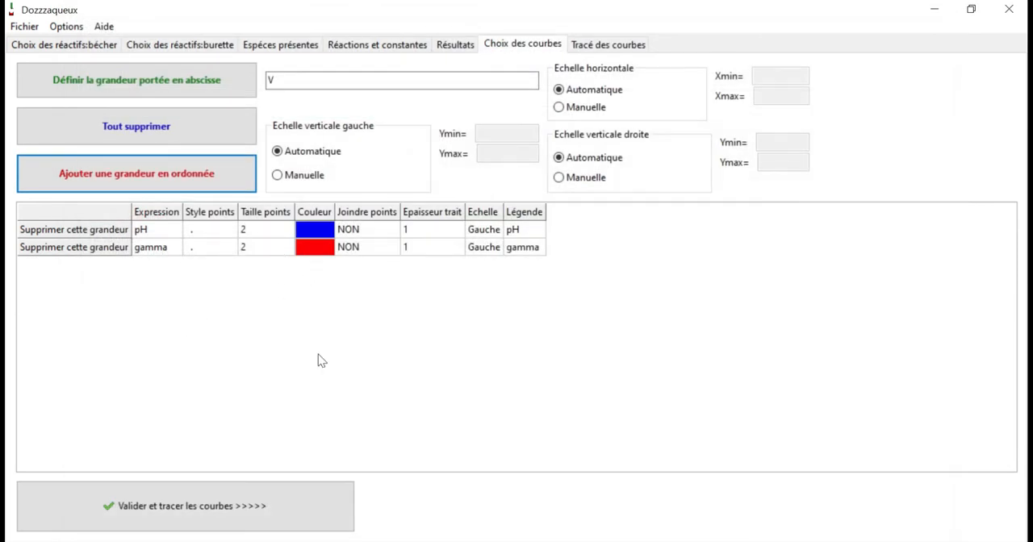
left_click(323, 487)
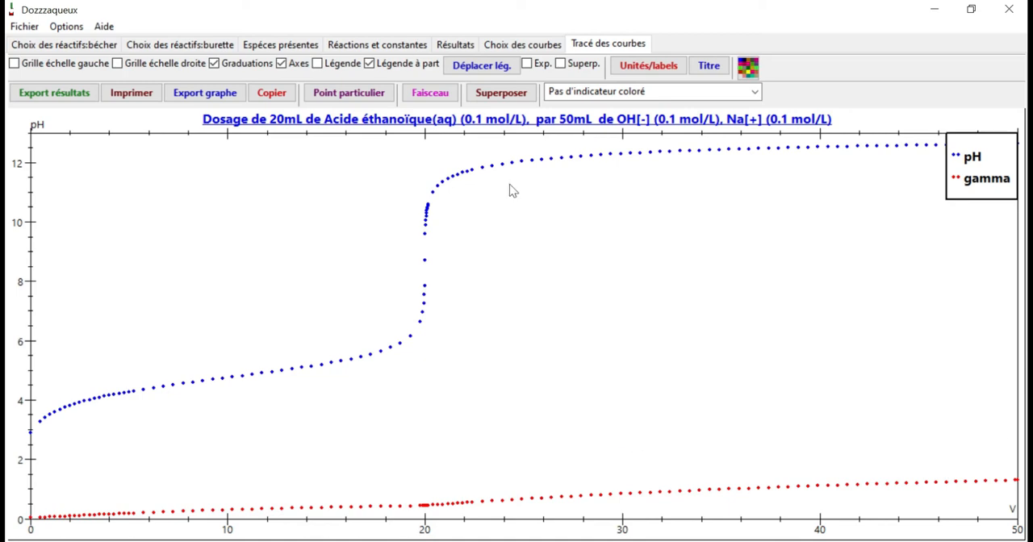
Assign the gamma curve to the right vertical scale (Droite) and replot the curves
left_click(529, 44)
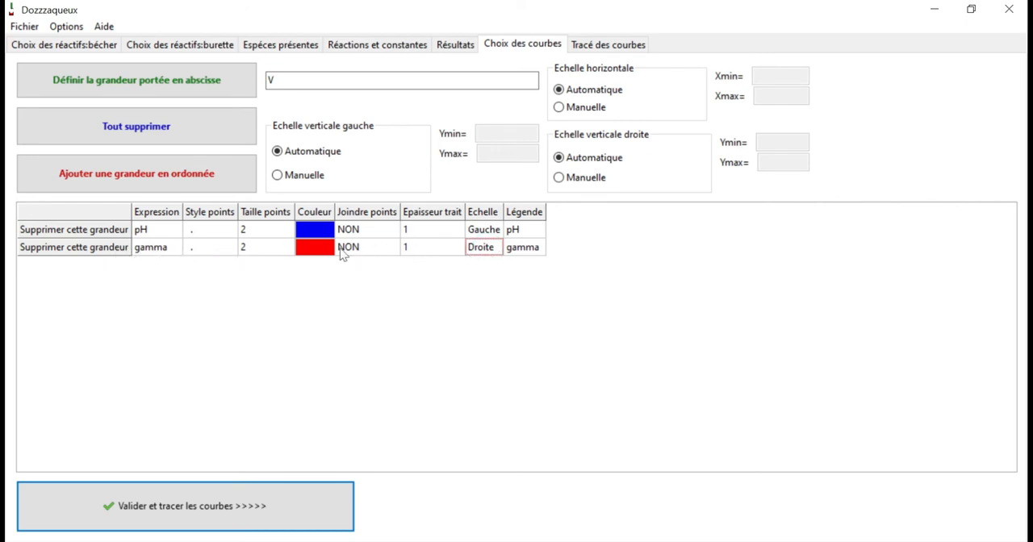
left_click(272, 521)
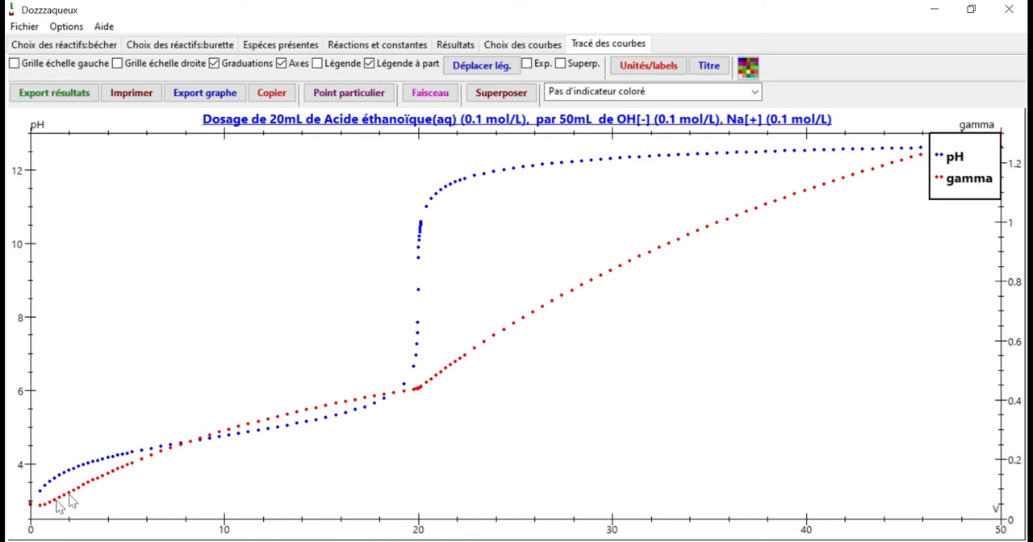
left_click(417, 389)
Add the dilution-corrected conductivity (gamma*Vtotal)/V0 as a third ordinate quantity
left_click(537, 44)
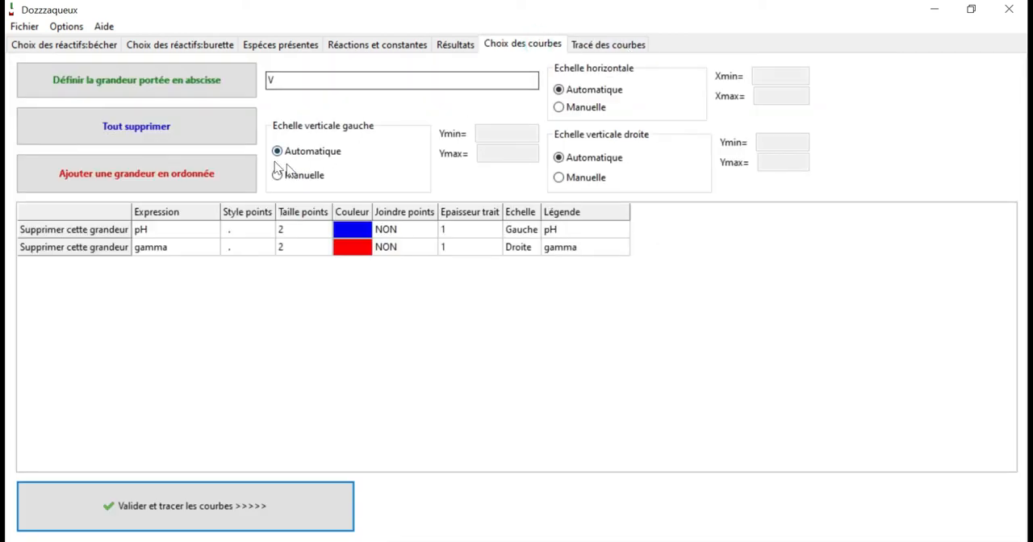
double_click(272, 81)
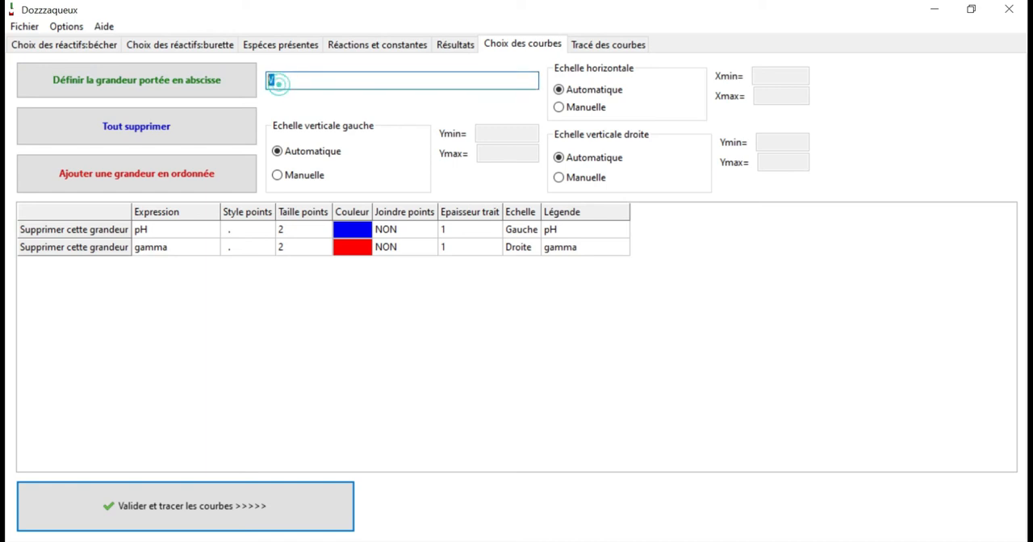
left_click(229, 187)
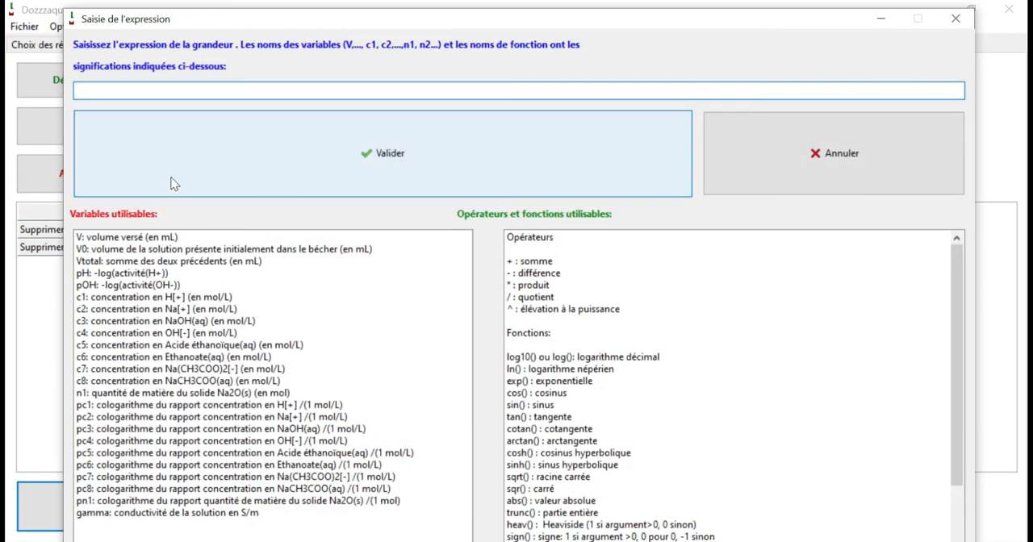
type("(")
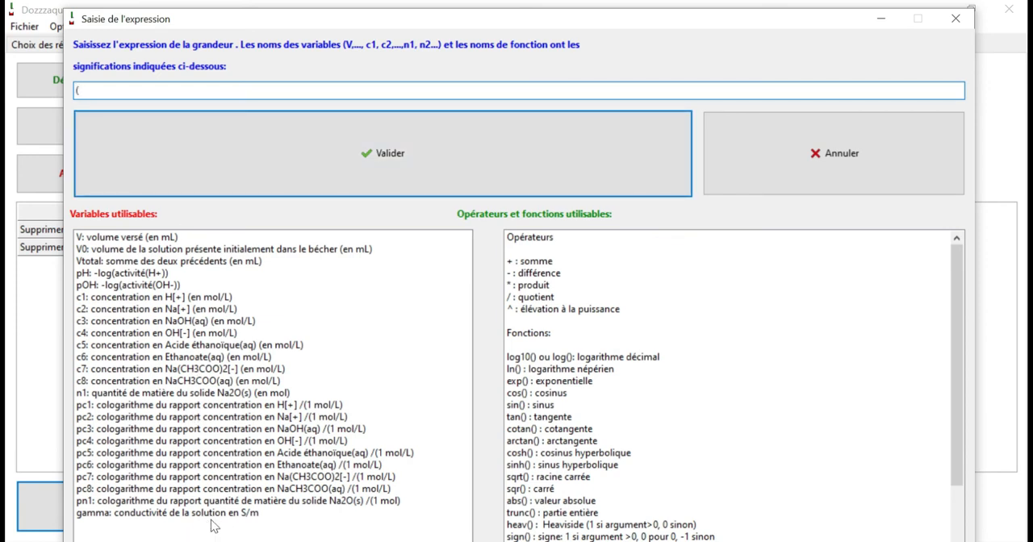
type("gamma*")
double_click(135, 260)
type(")/")
double_click(185, 249)
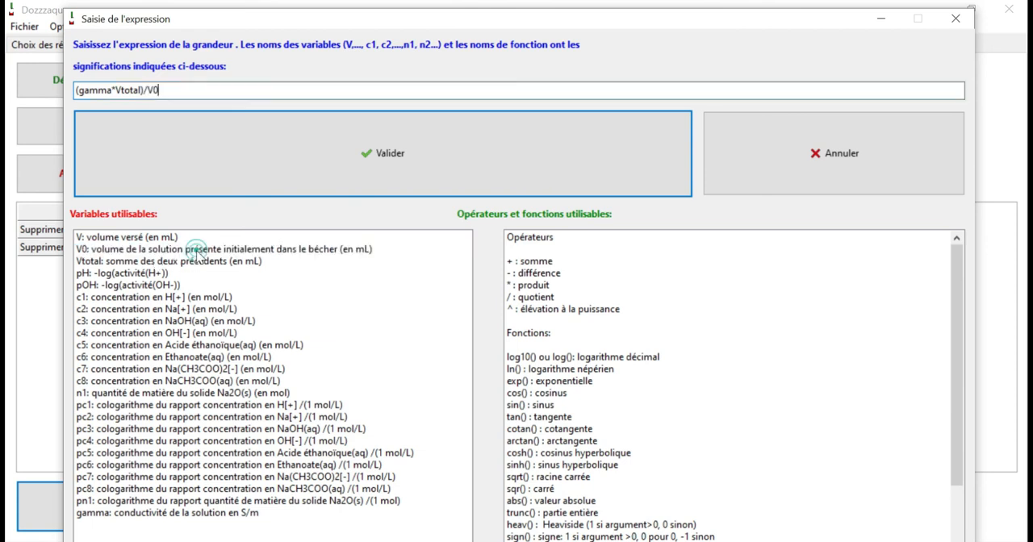
left_click(317, 167)
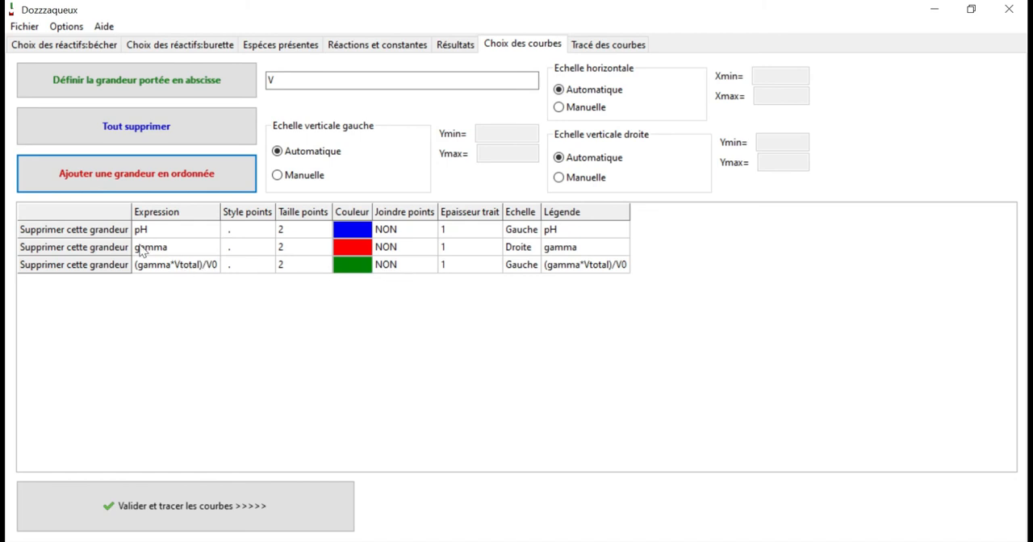
Replot with the (gamma*Vtotal)/V0 curve on the right vertical scale (Droite), and label the curves on the graph instead of in a separate legend
left_click(524, 266)
left_click(267, 514)
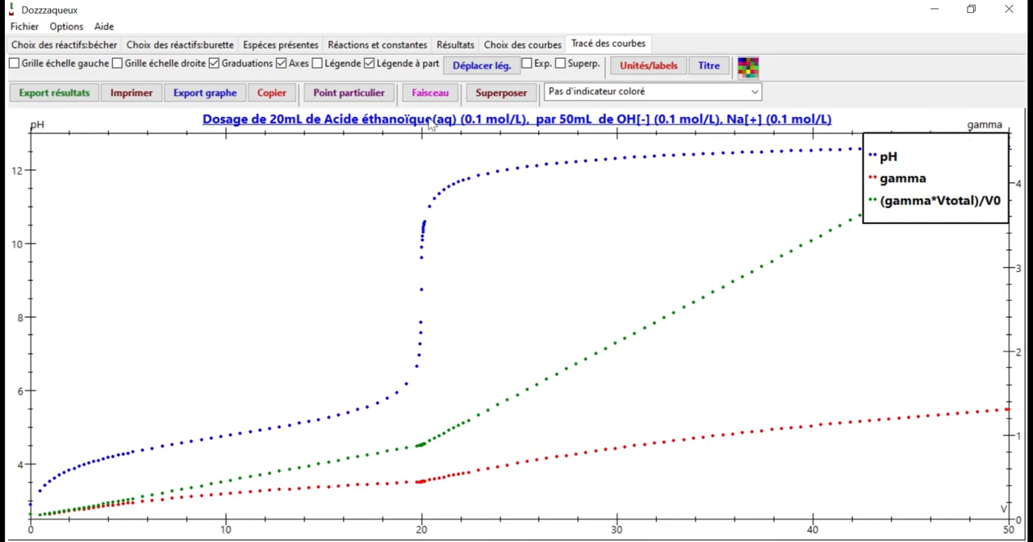
left_click(369, 64)
left_click(317, 63)
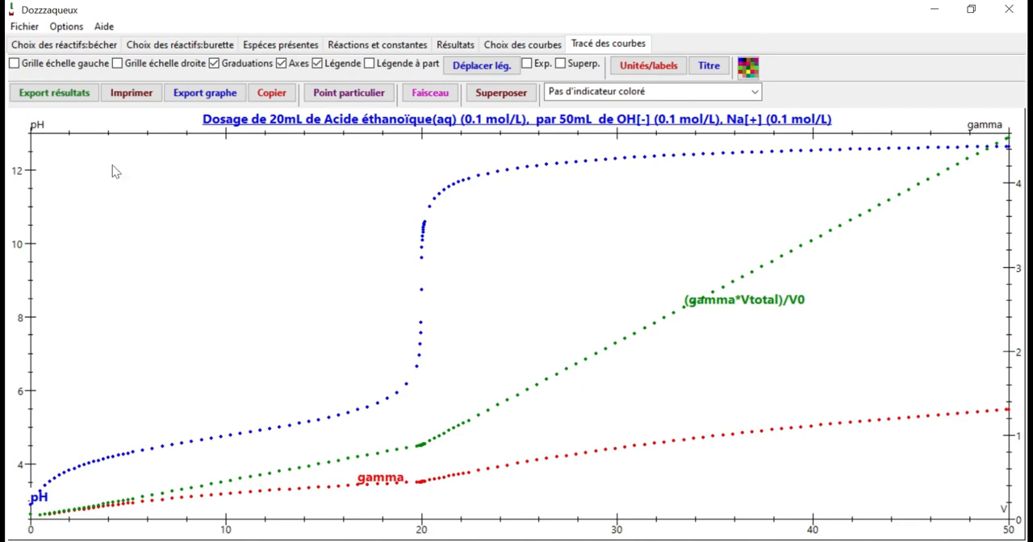
Export the results in text spreadsheet format (.csv, .txt) to the Bureau folder under the name acideacétique
left_click(72, 98)
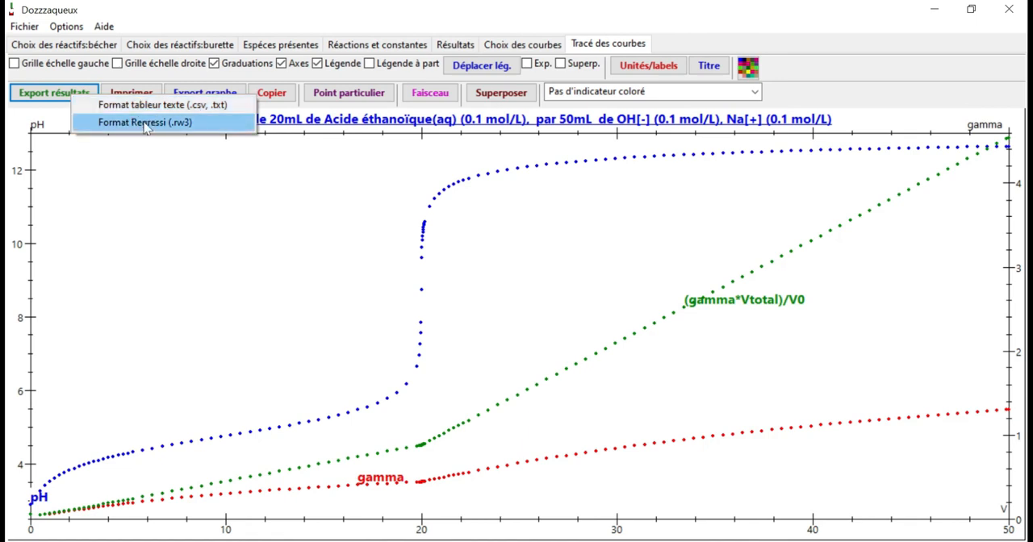
left_click(161, 105)
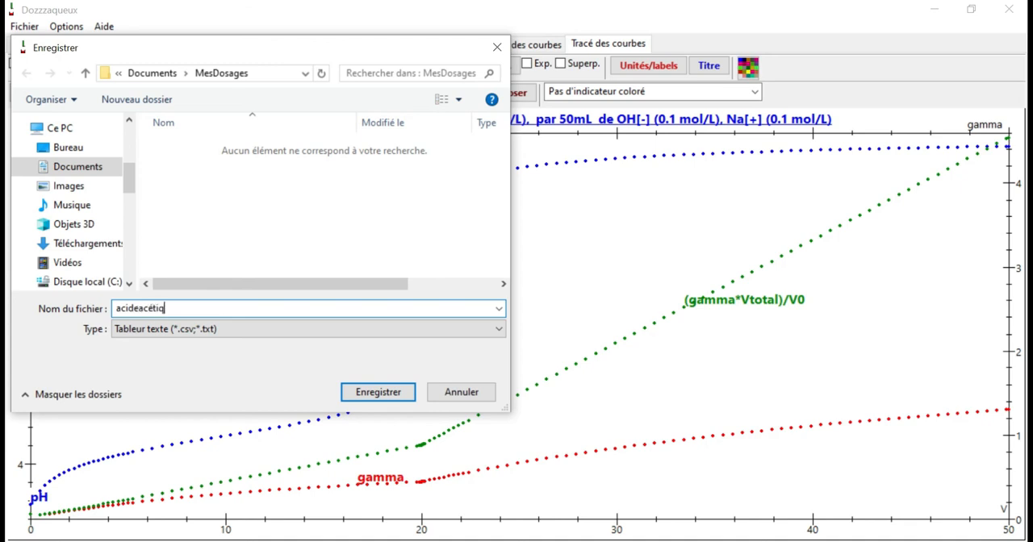
left_click(68, 147)
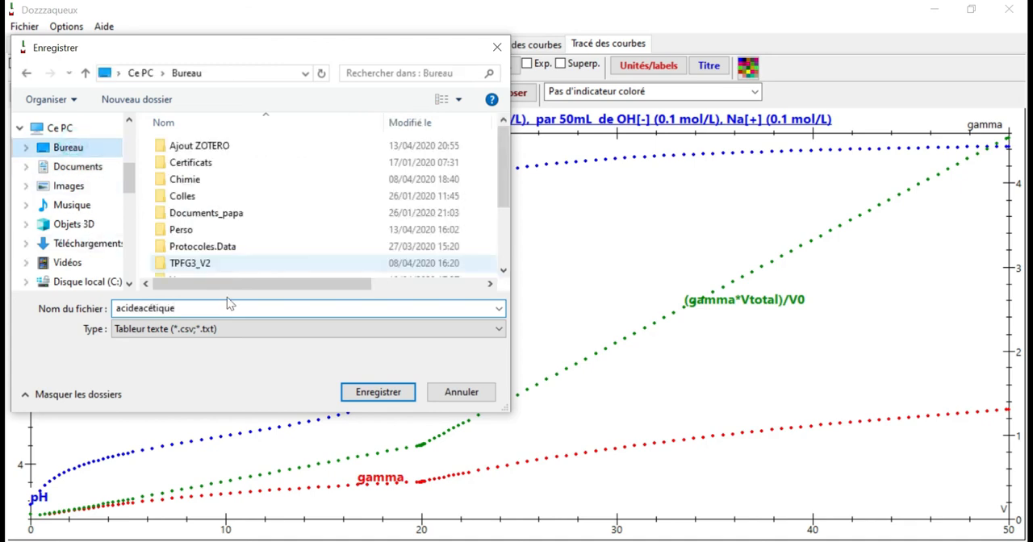
left_click(378, 393)
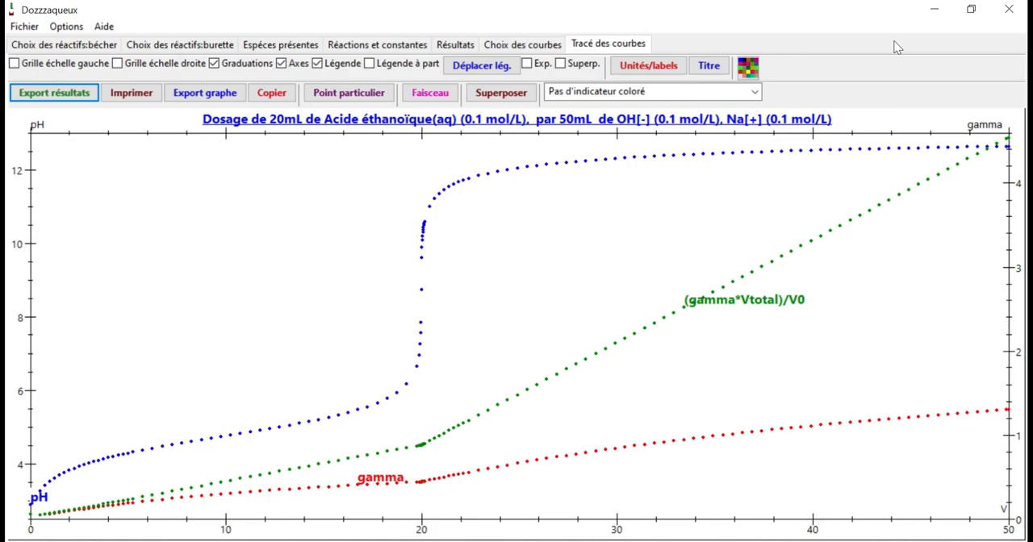
Switch to the desktop and open the exported file acideacétique.csv
left_click(938, 9)
double_click(202, 483)
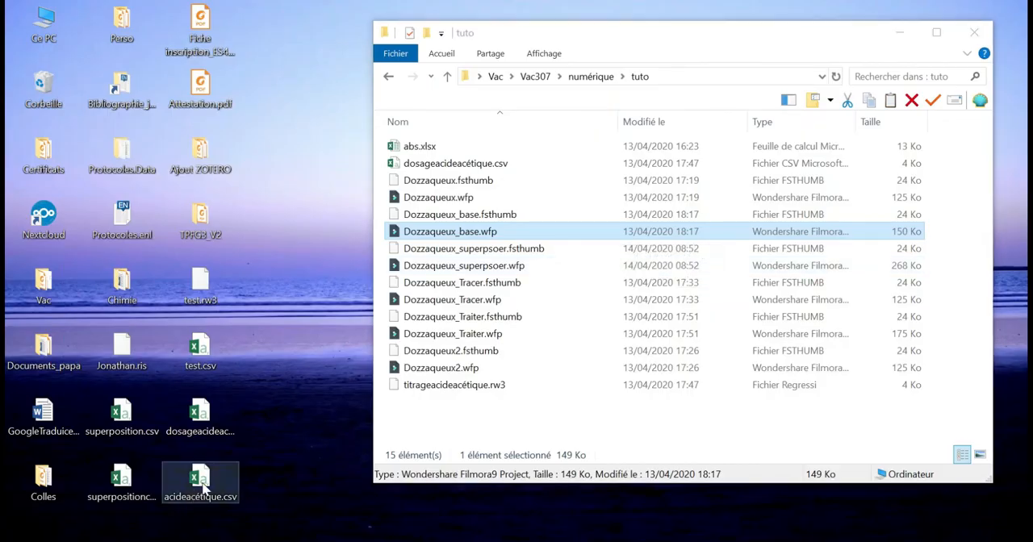